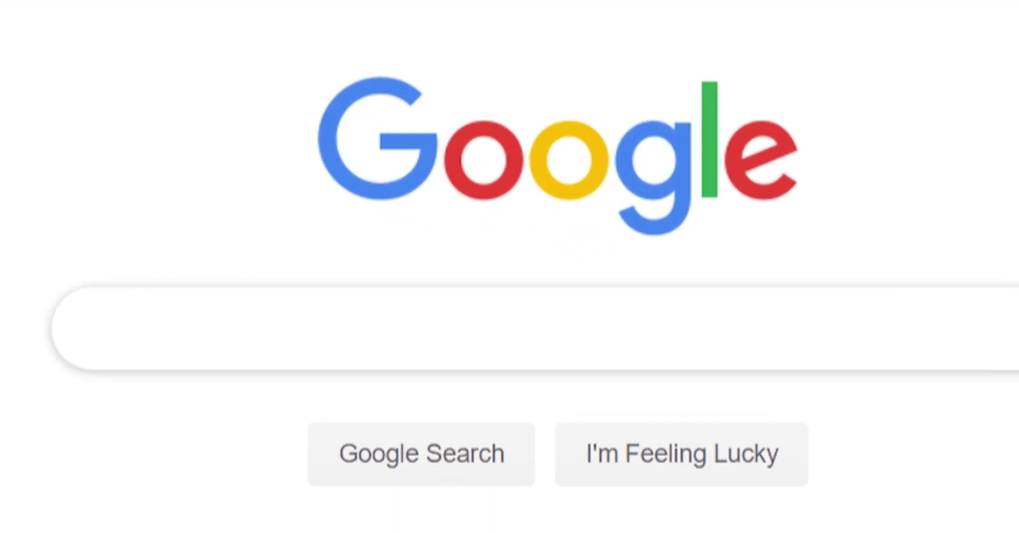
# - Search Google for sfmlab.com and go to the SFMLab Home page
pyautogui.write('sfmlab')
pyautogui.write('.com')
pyautogui.press('Return')
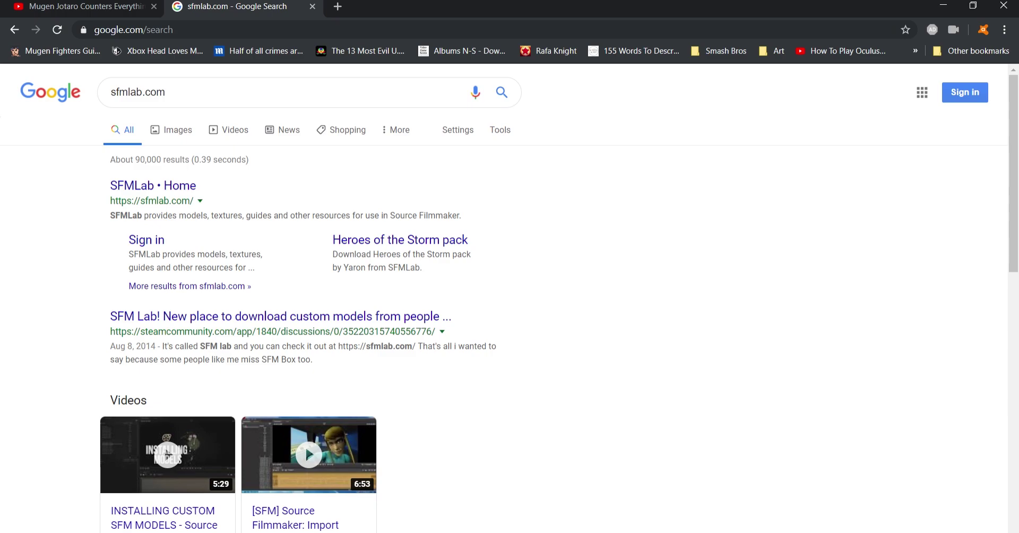
pyautogui.click(153, 185)
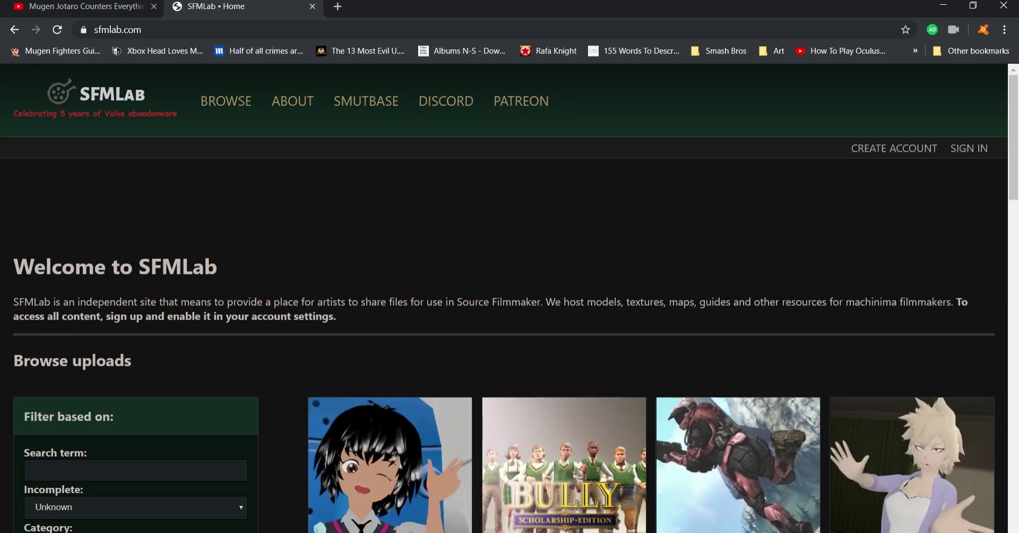
# - Filter SFMLab uploads by 'mario' and open the Super Mario Odyssey: Mario Pack page
pyautogui.scroll(-3, 510, 299)
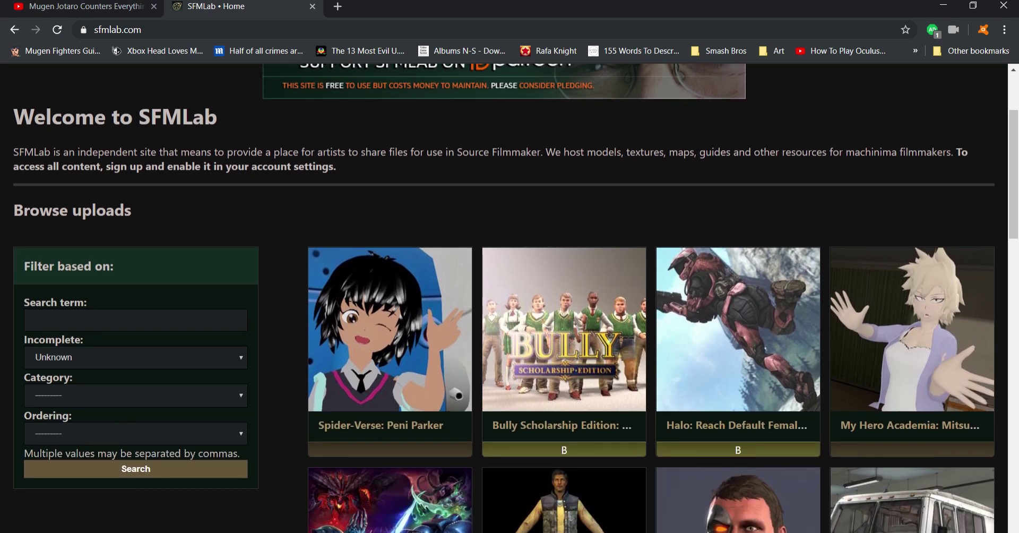
pyautogui.scroll(-1, 509, 298)
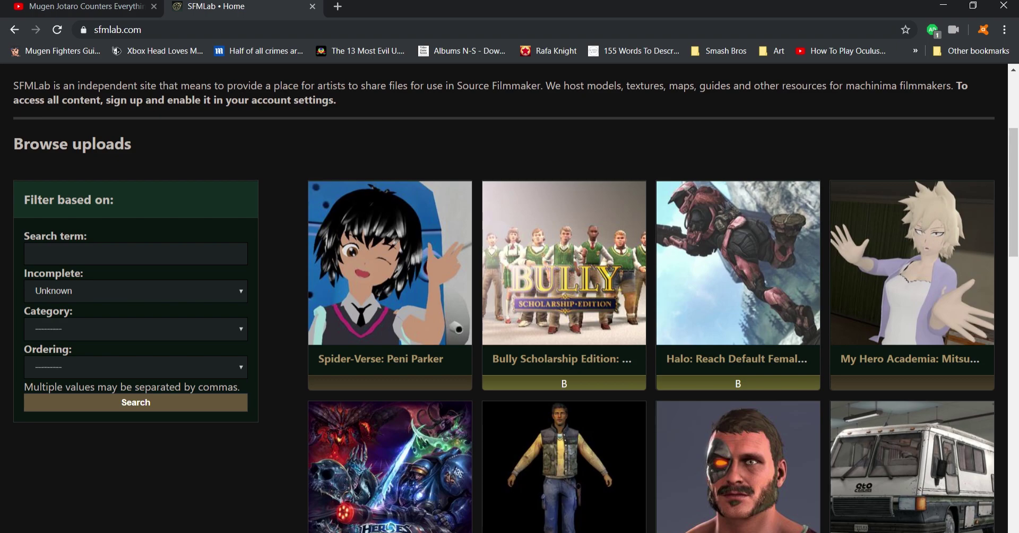
pyautogui.scroll(-4, 737, 436)
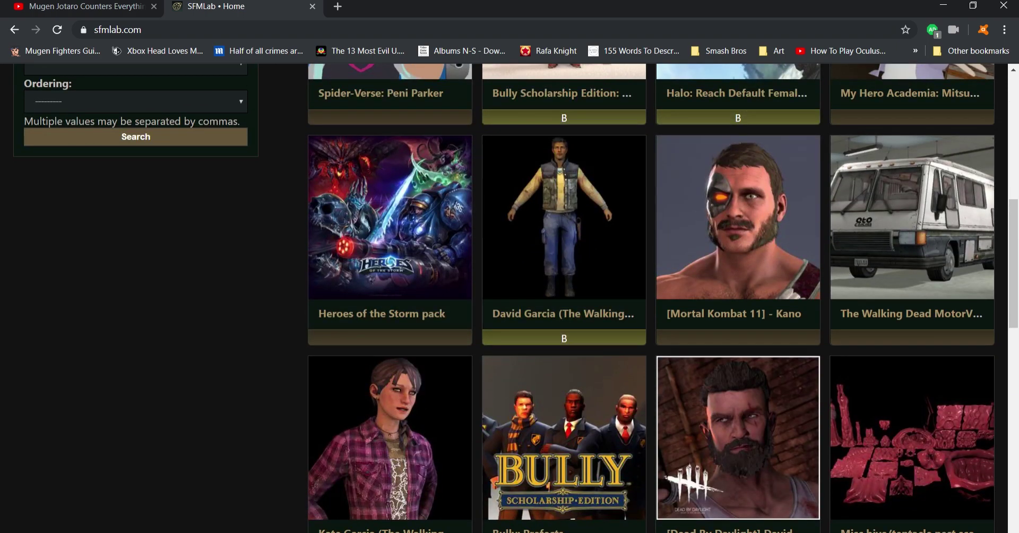
pyautogui.scroll(-2, 738, 435)
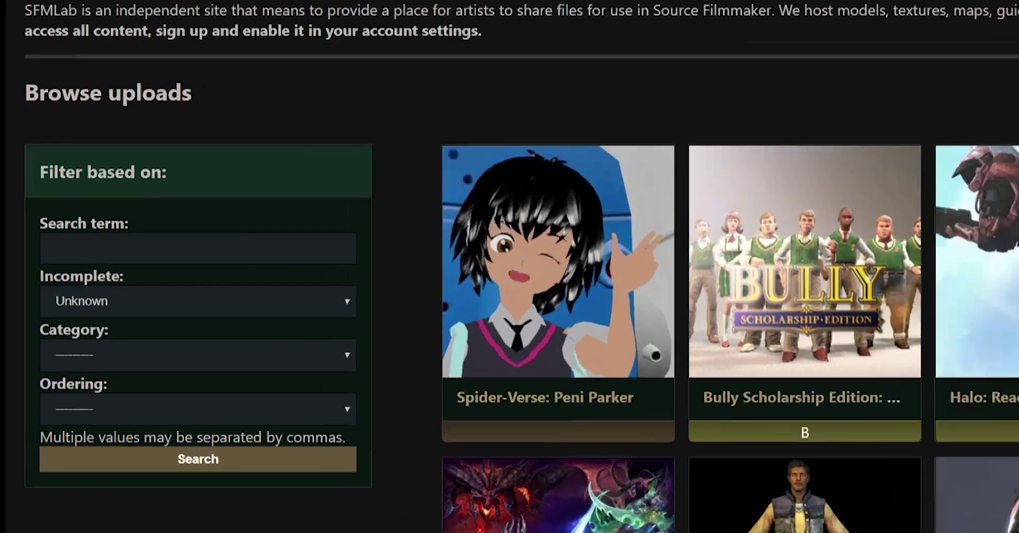
pyautogui.click(194, 246)
pyautogui.write('mario')
pyautogui.press('Return')
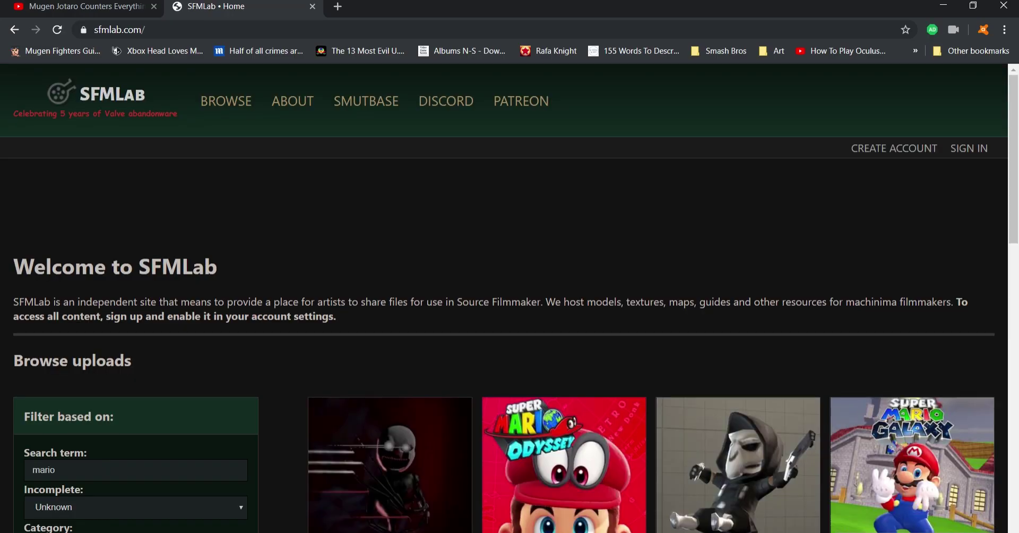
pyautogui.scroll(-4, 509, 298)
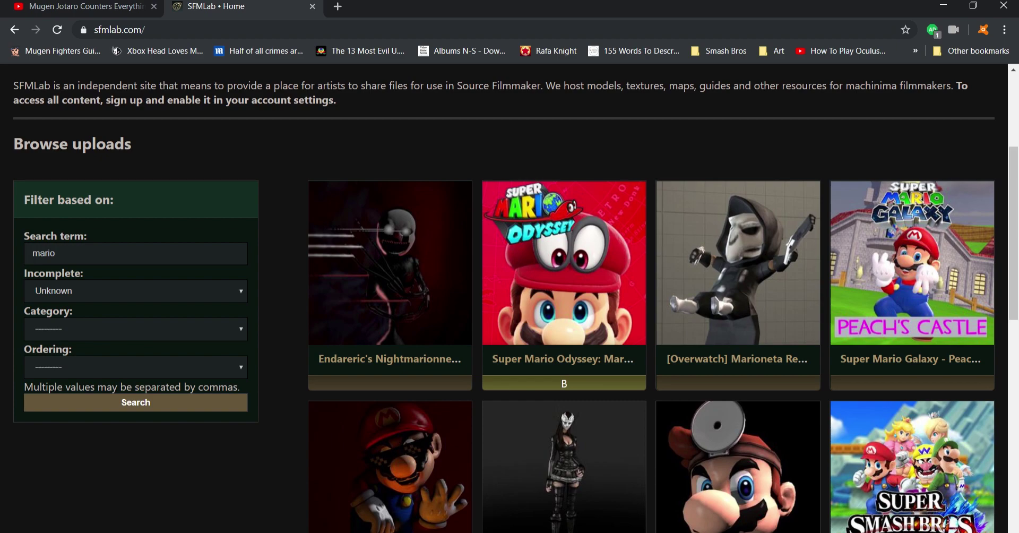
pyautogui.scroll(-1, 510, 297)
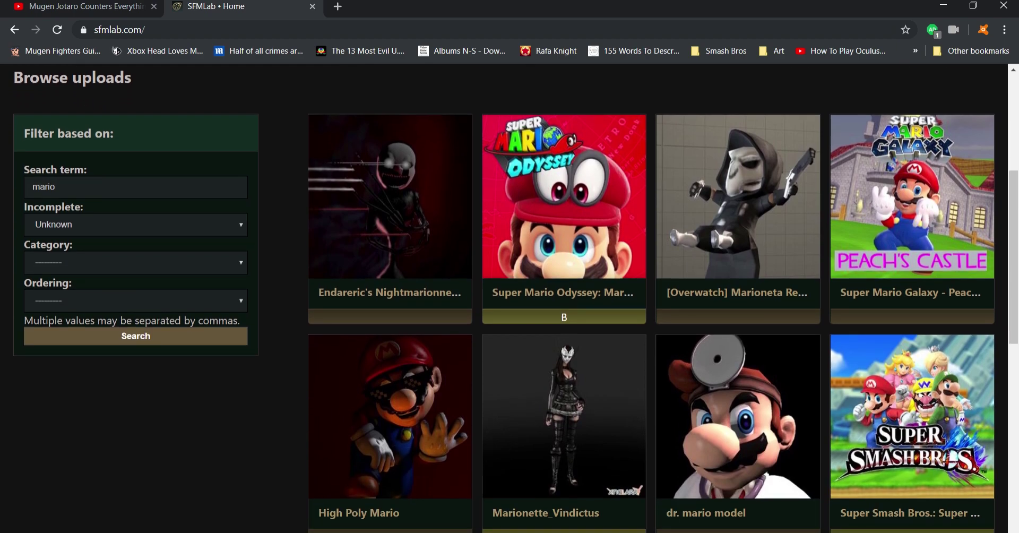
pyautogui.click(563, 292)
# - Scroll the Mario Pack page past its images and Description down to Download Links
pyautogui.scroll(-5, 509, 298)
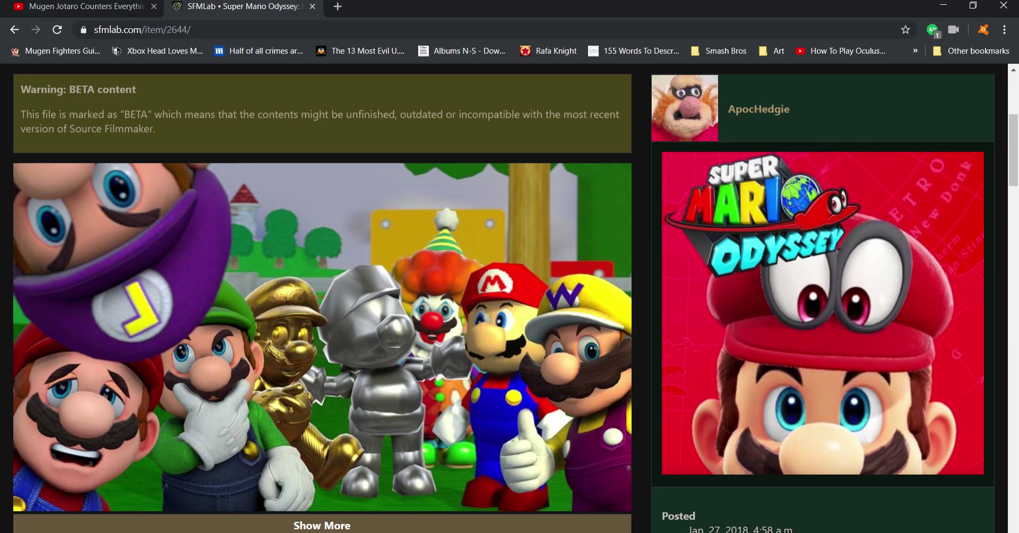
pyautogui.scroll(-3, 509, 297)
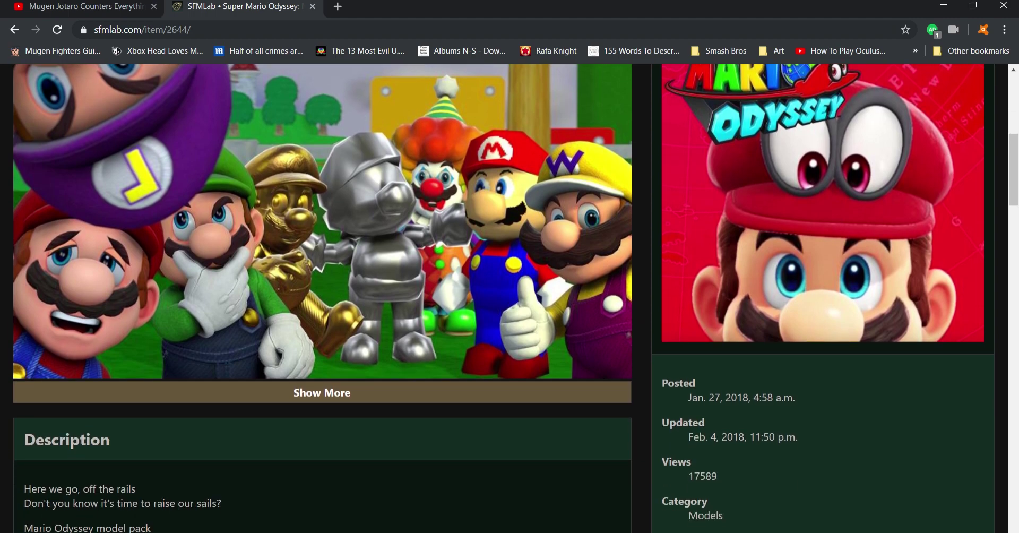
pyautogui.scroll(-6, 509, 297)
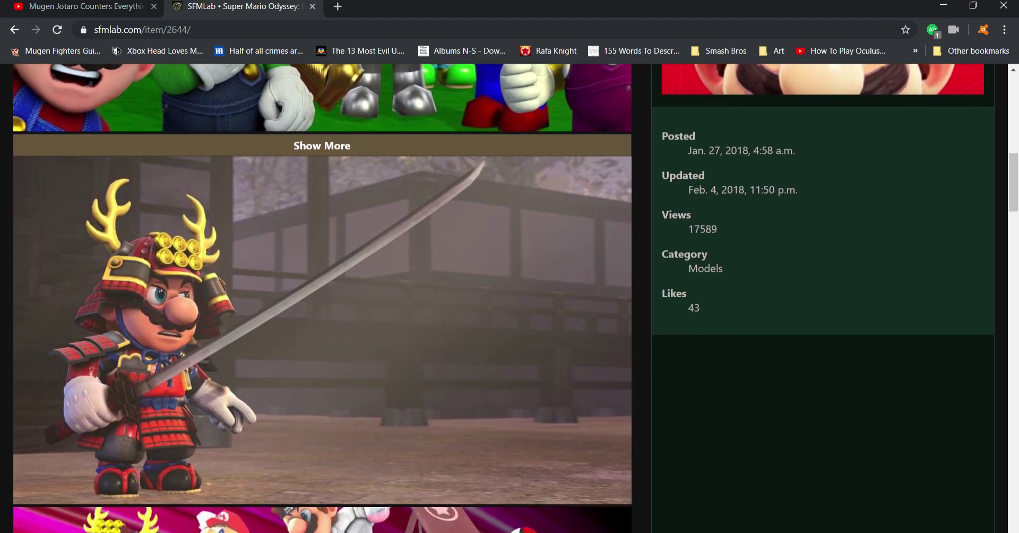
pyautogui.scroll(-1, 510, 297)
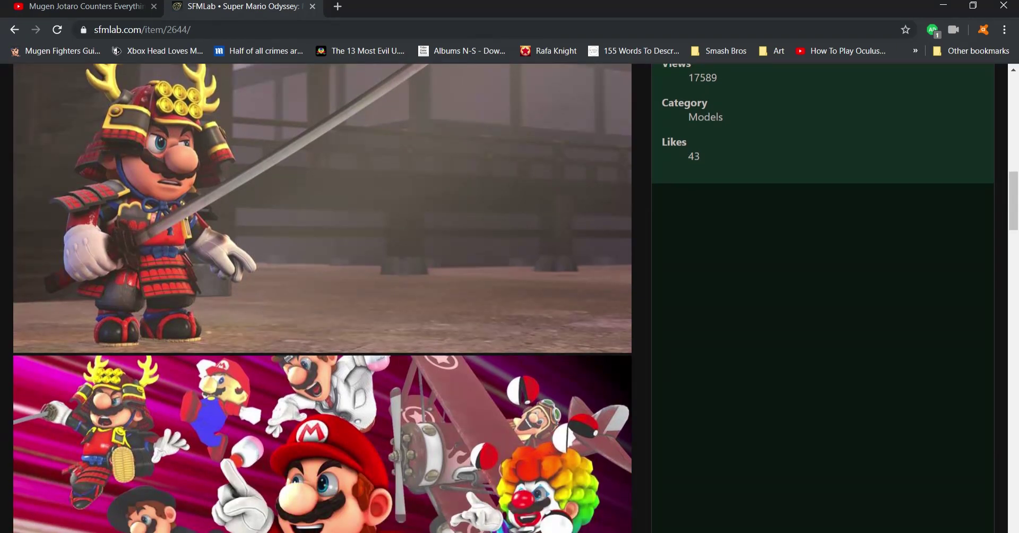
pyautogui.scroll(1, 509, 297)
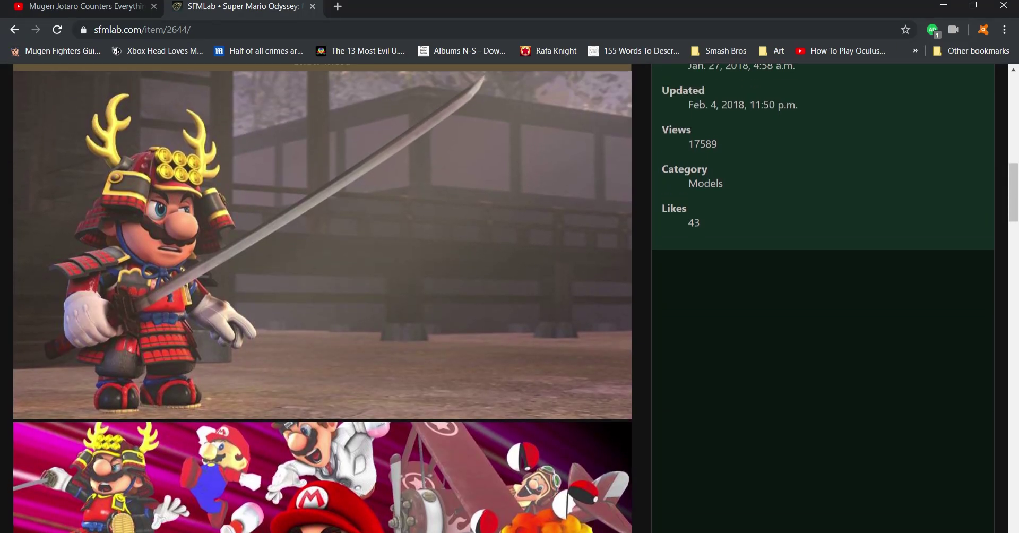
pyautogui.scroll(-5, 510, 297)
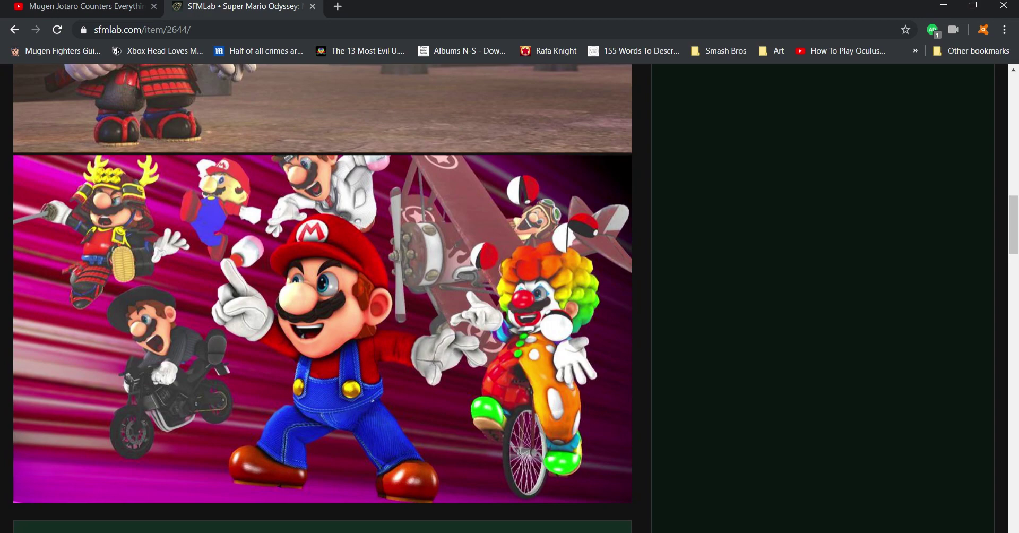
pyautogui.scroll(-6, 323, 297)
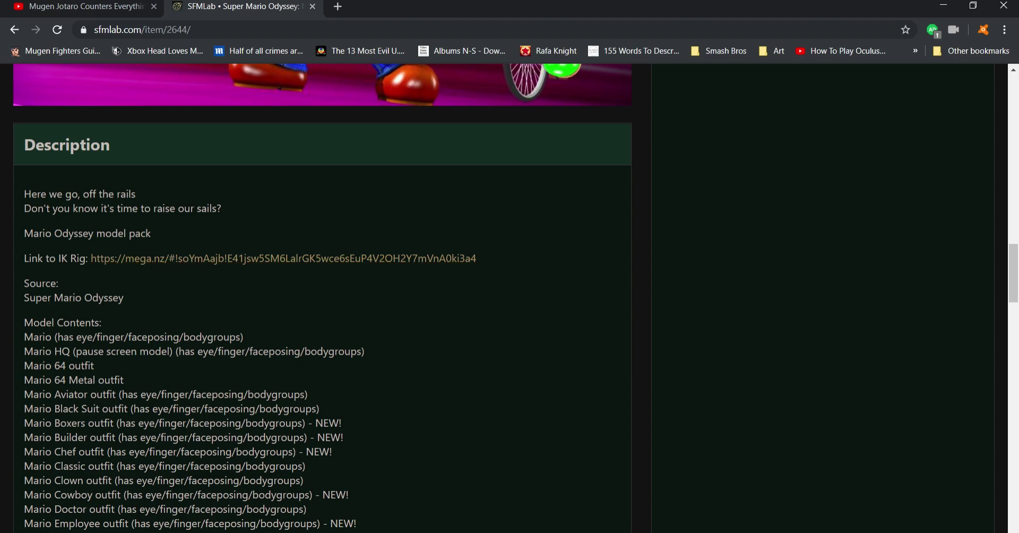
pyautogui.scroll(-4, 322, 297)
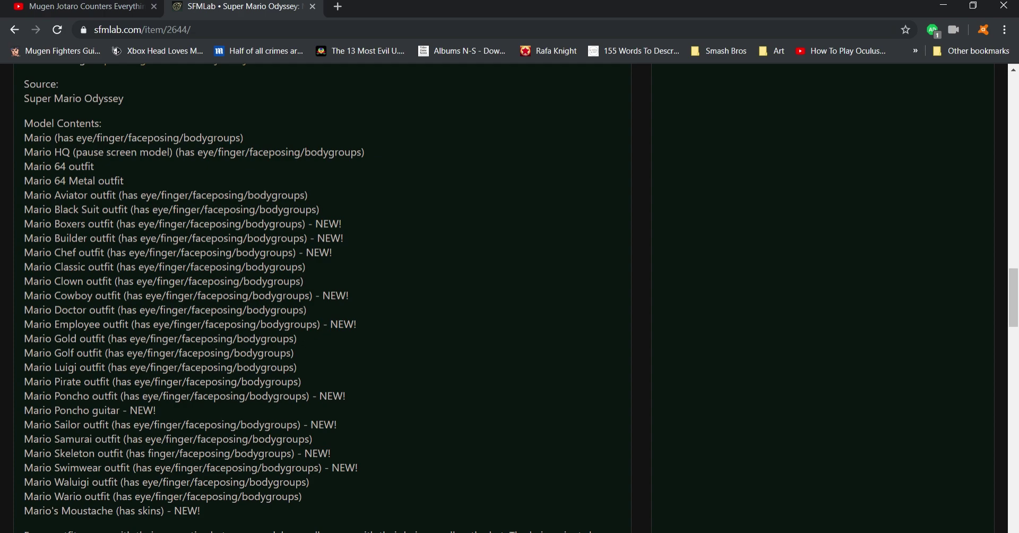
pyautogui.scroll(-8, 323, 297)
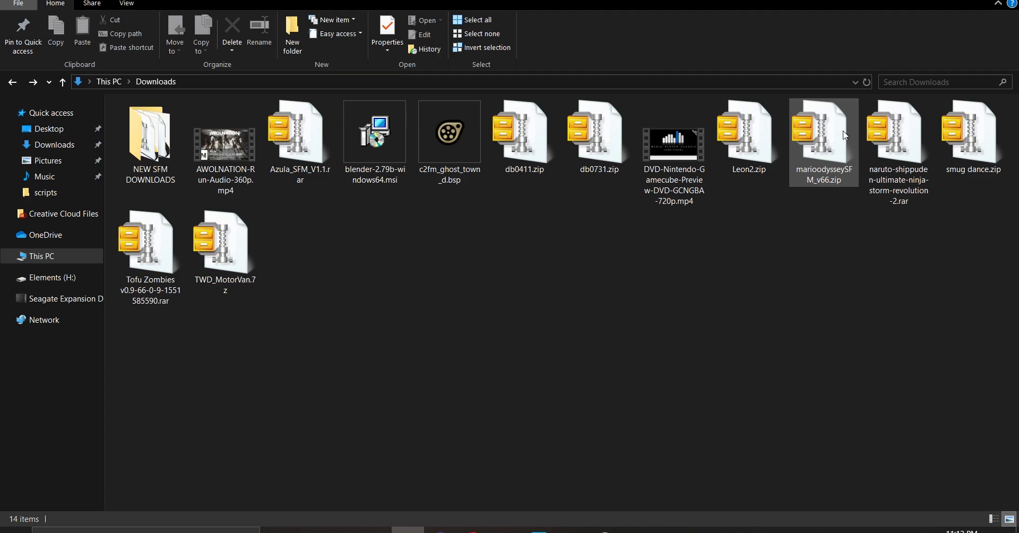
# - Extract marioodysseySFM_v66.zip with WinRAR to the suggested marioodysseySFM_v66 folder in Downloads
pyautogui.click(831, 167)
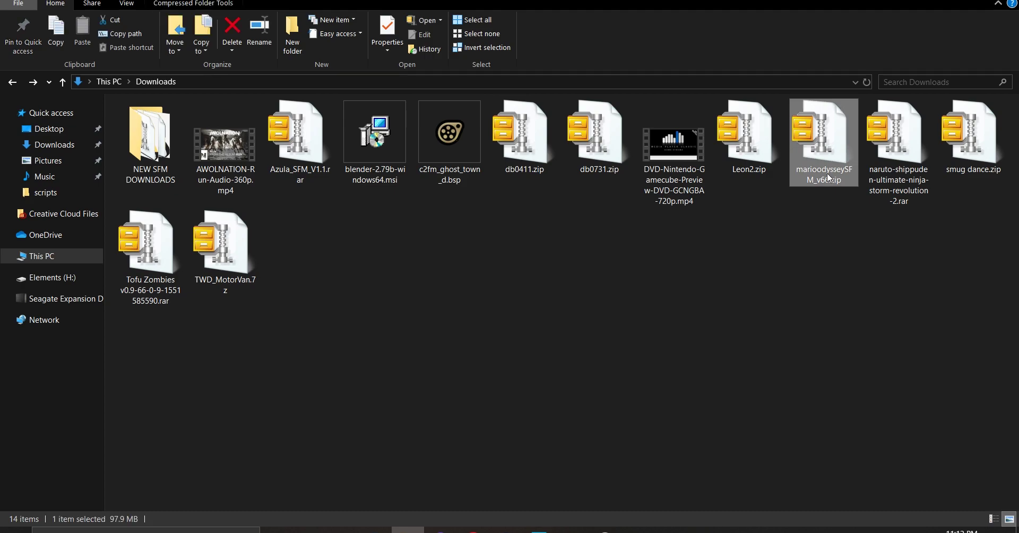
pyautogui.rightClick(826, 173)
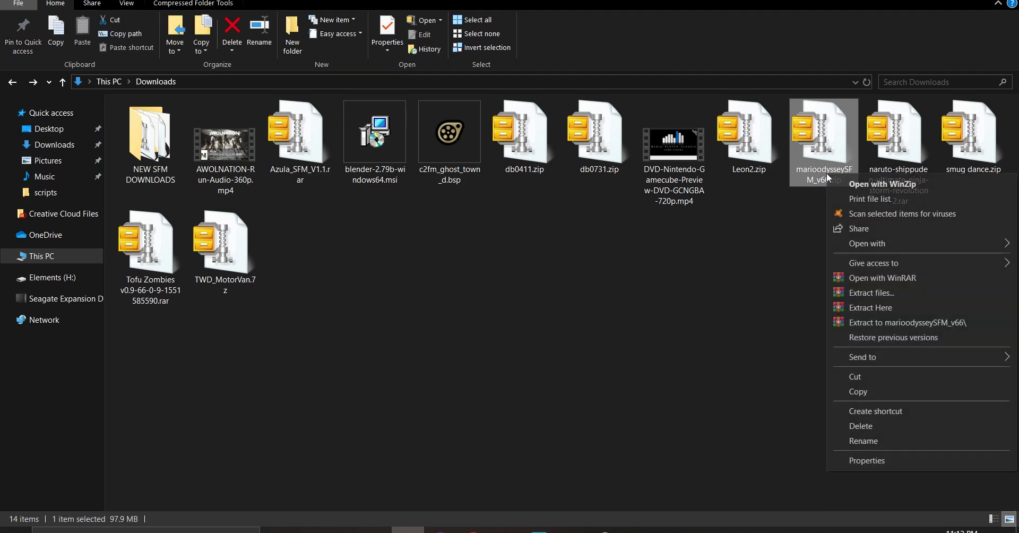
pyautogui.click(859, 298)
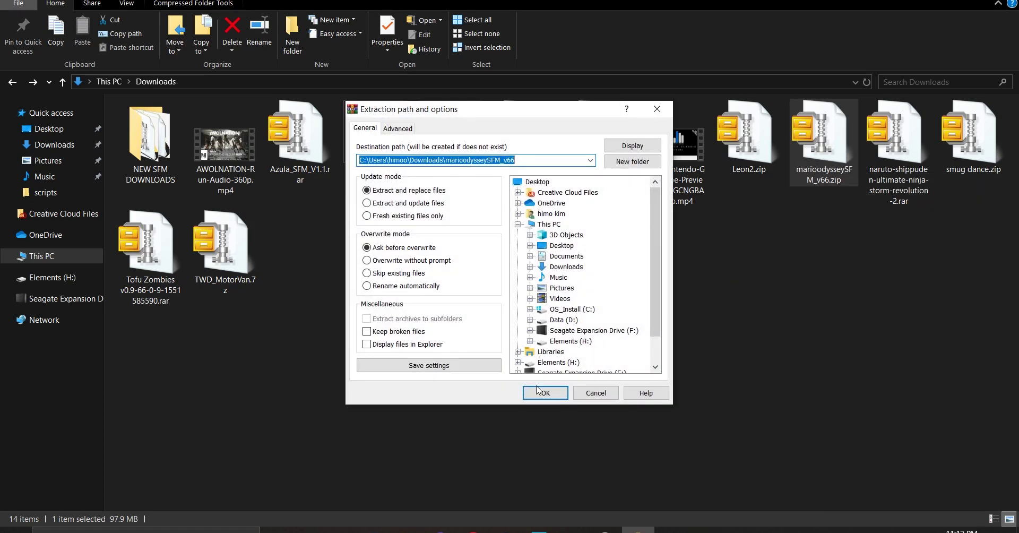
pyautogui.click(543, 393)
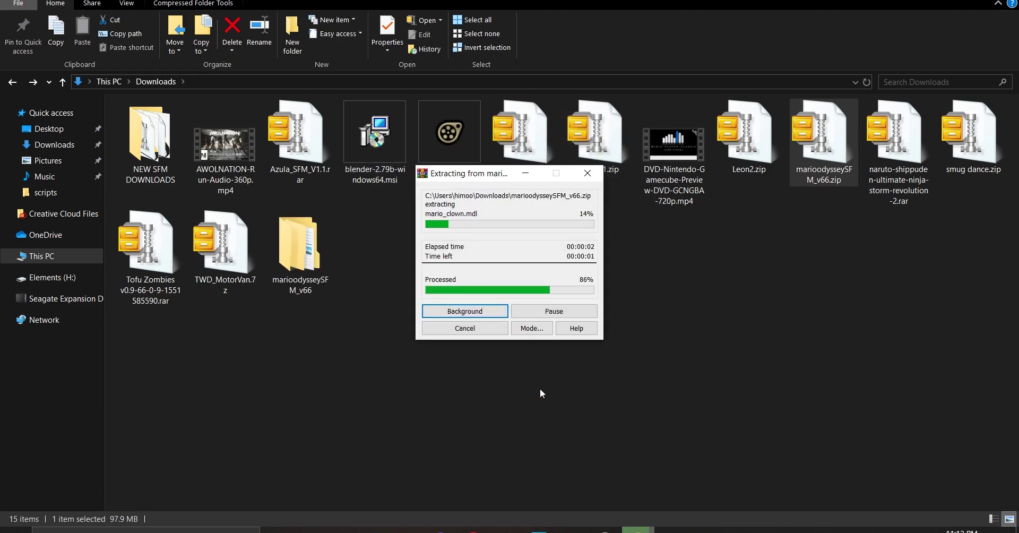
pyautogui.click(330, 263)
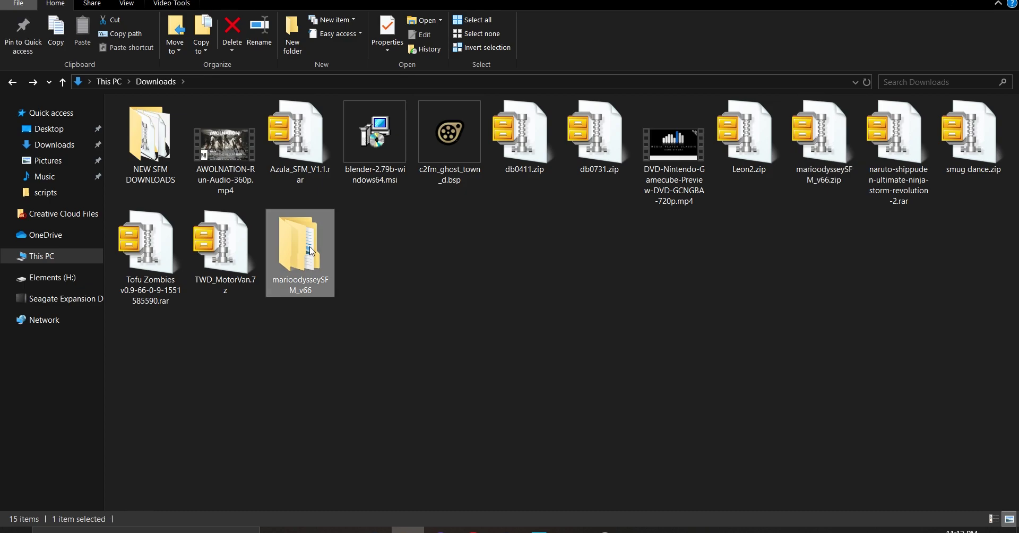
# - Open marioodysseySFM_v66 and browse into models > apocmodels > MarioOdyssey to inspect the files
pyautogui.doubleClick(318, 288)
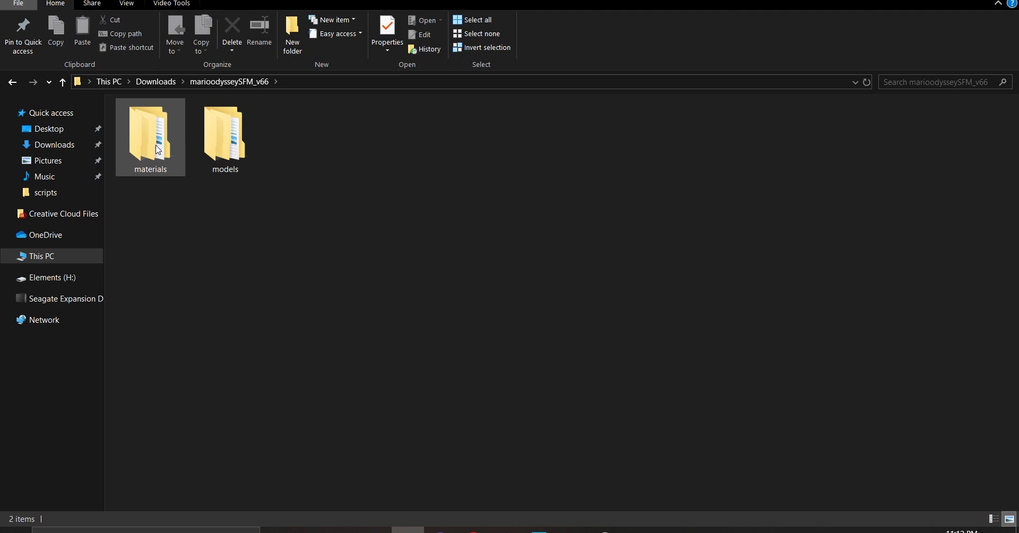
pyautogui.doubleClick(234, 135)
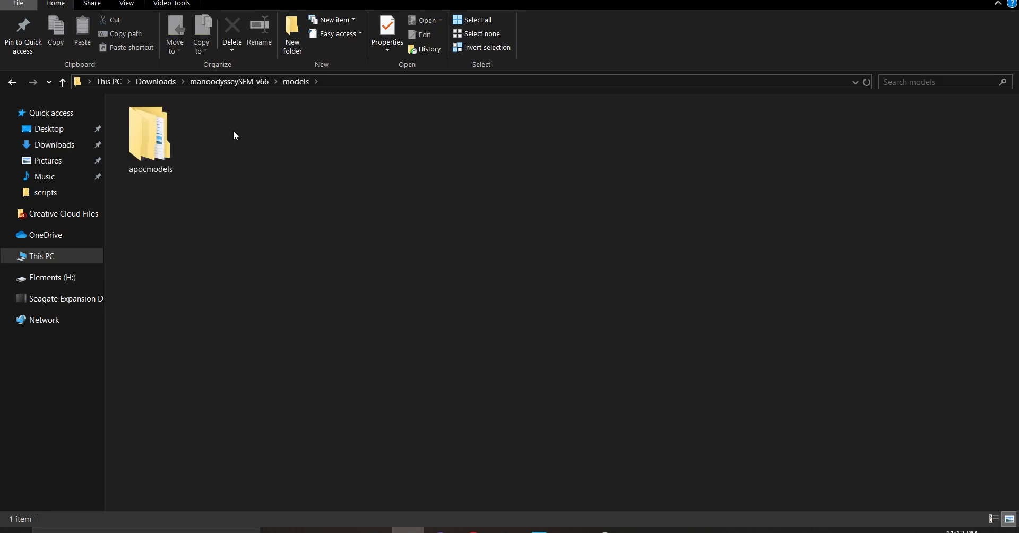
pyautogui.doubleClick(143, 174)
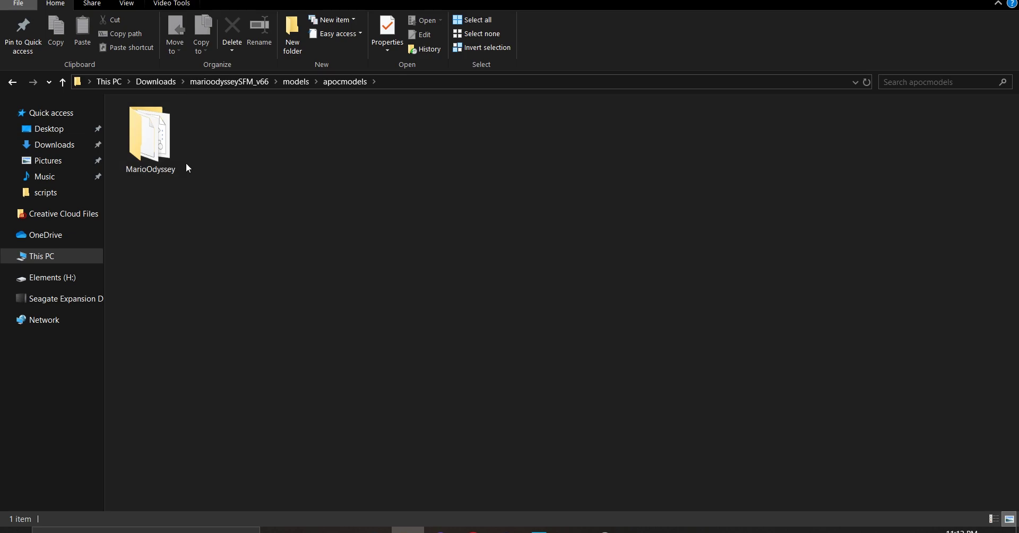
pyautogui.doubleClick(157, 167)
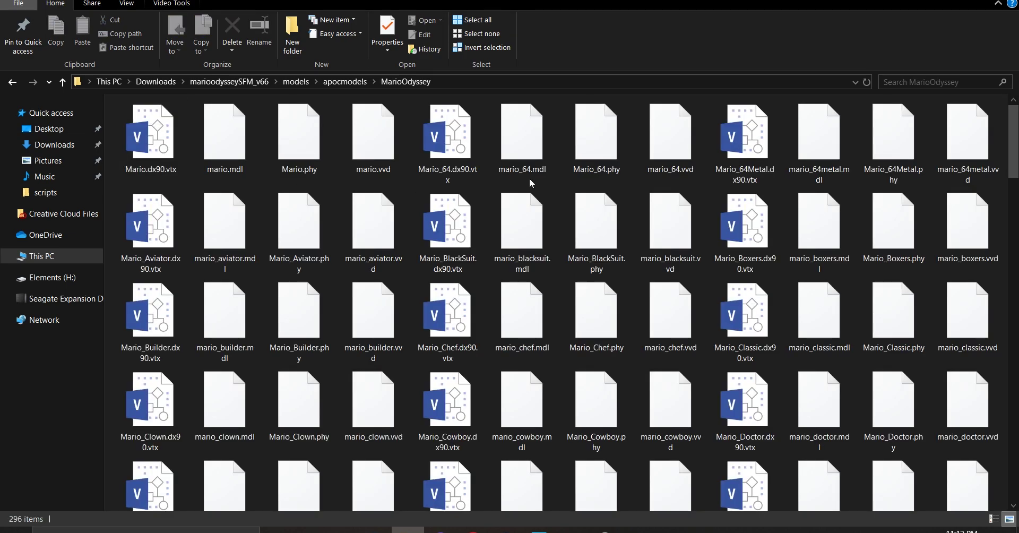
# - Back in marioodysseySFM_v66, select the materials and models folders and copy them
pyautogui.press('BackSpace')
pyautogui.press('BackSpace')
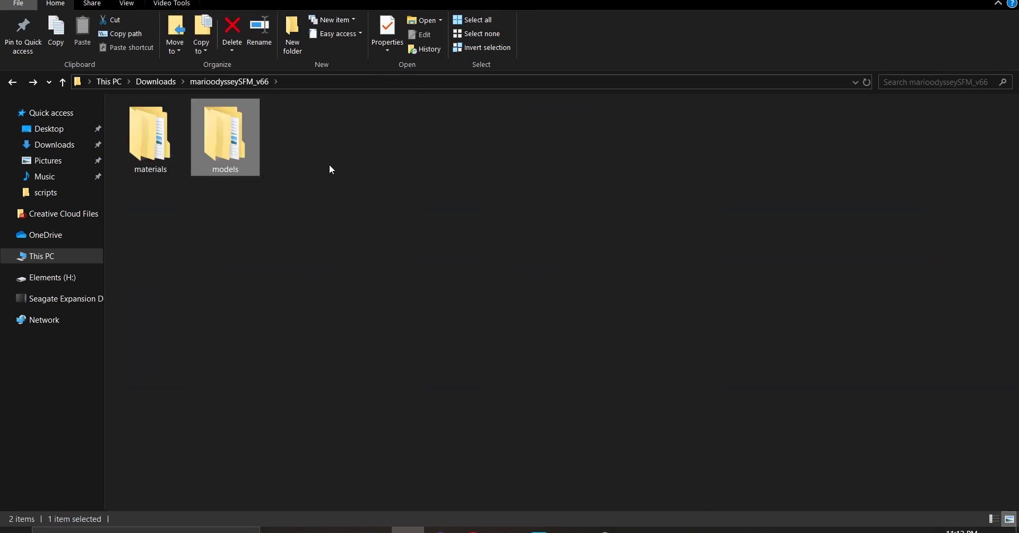
pyautogui.moveTo(329, 169); pyautogui.dragTo(139, 152)
pyautogui.rightClick(154, 149)
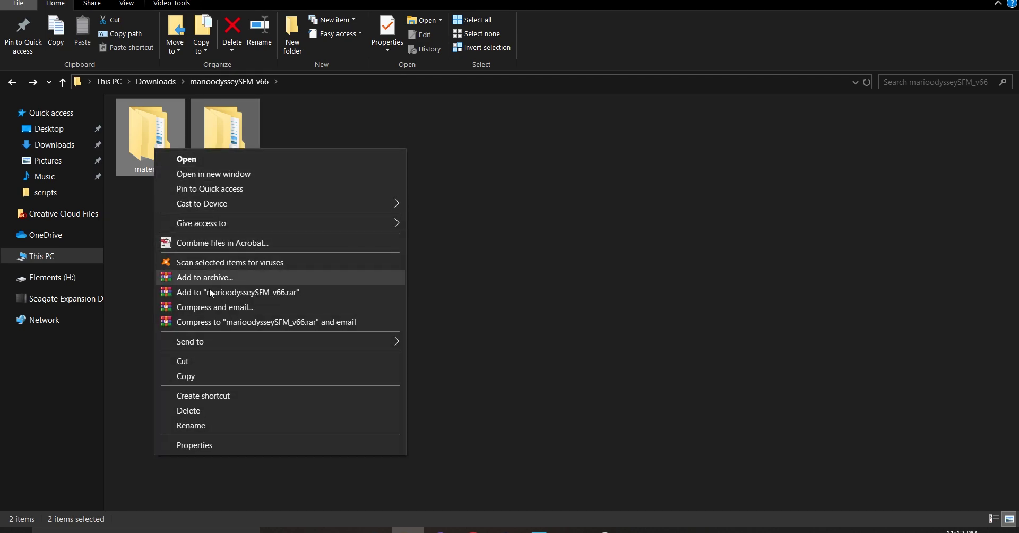
pyautogui.click(189, 376)
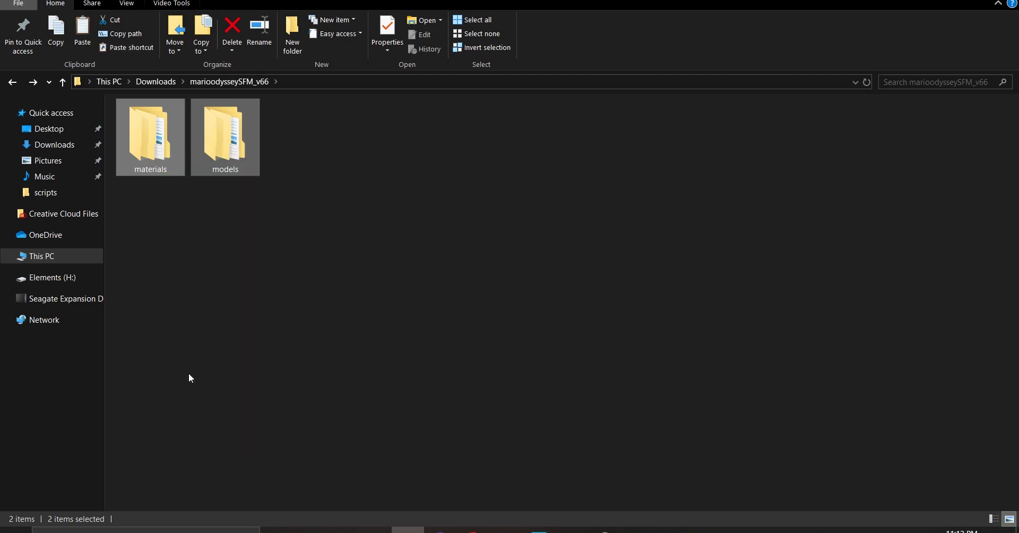
# - Navigate from This PC to D: > STEAMSSD > steamapps > common > SourceFilmmaker > game
pyautogui.click(56, 301)
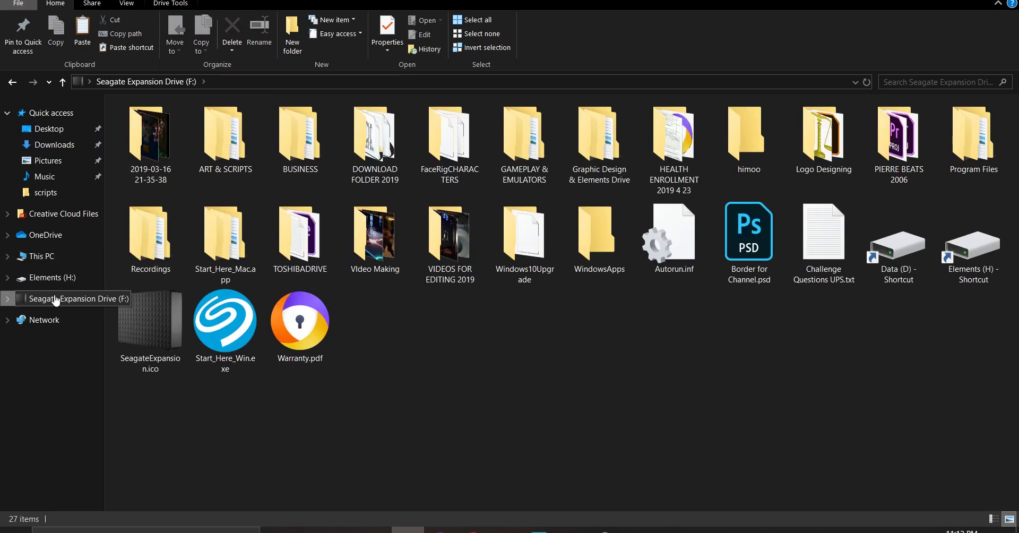
pyautogui.click(41, 258)
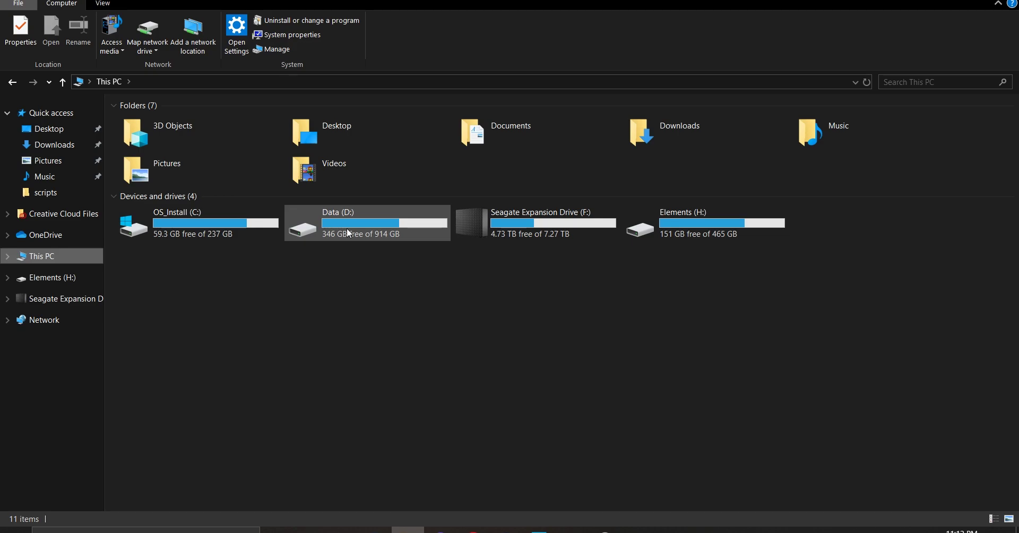
pyautogui.doubleClick(367, 226)
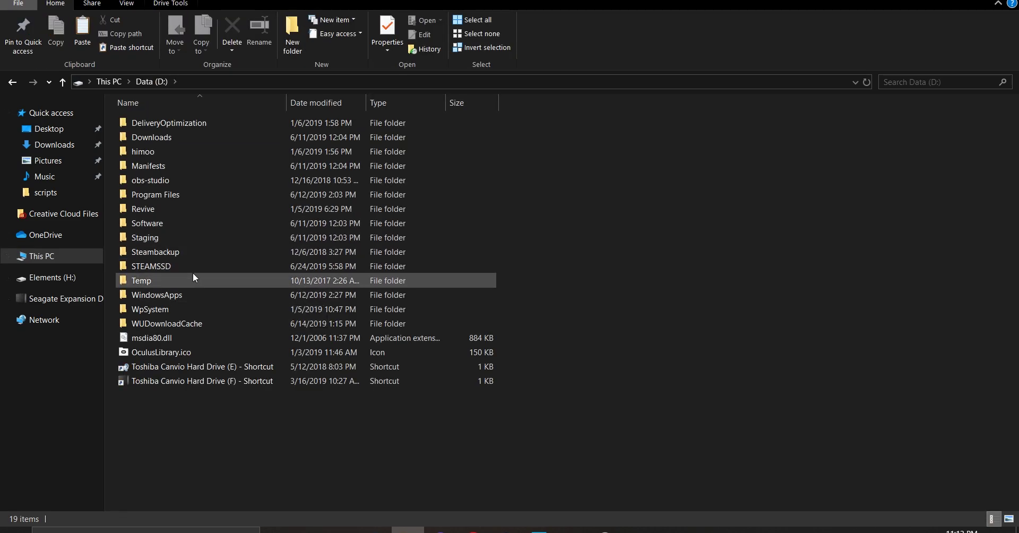
pyautogui.doubleClick(193, 266)
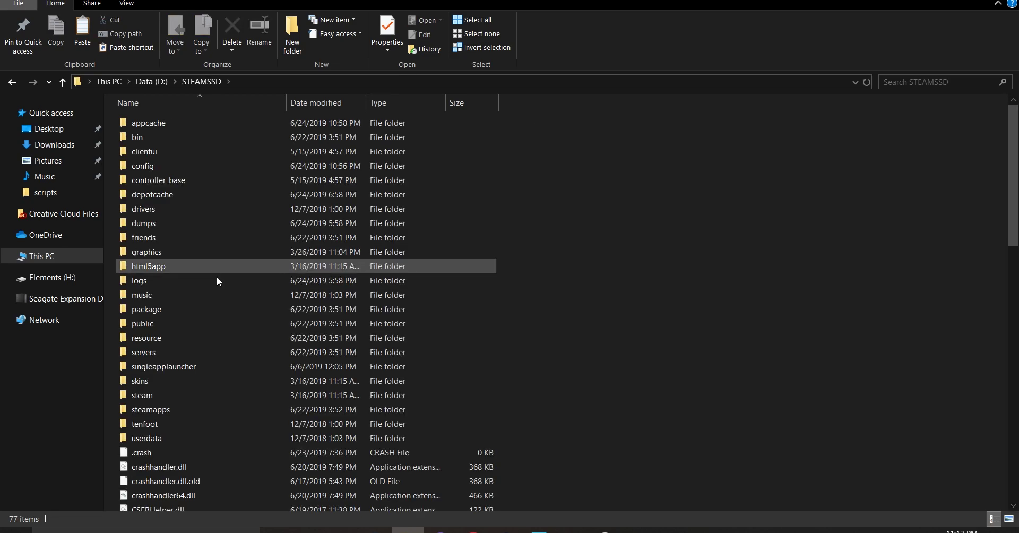
pyautogui.doubleClick(153, 411)
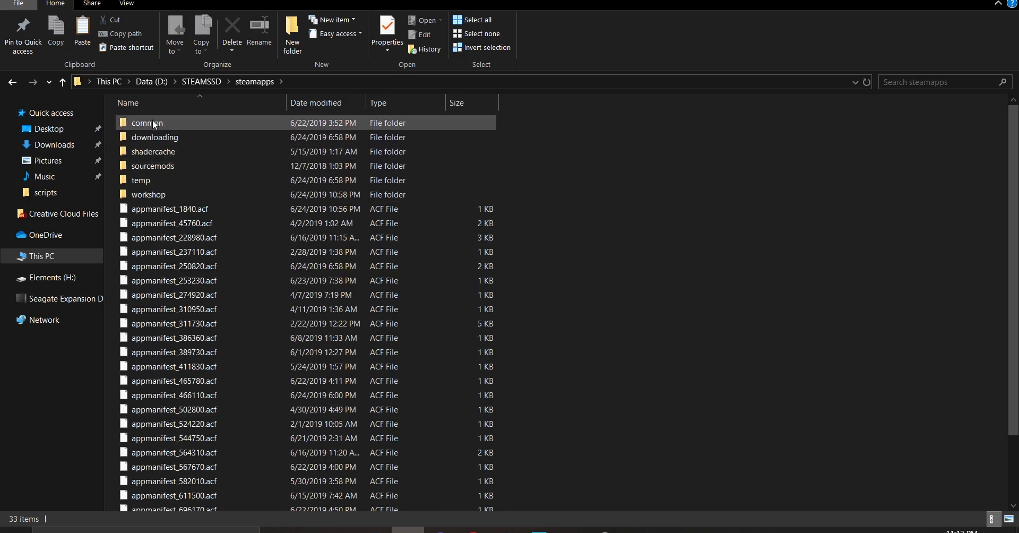
pyautogui.doubleClick(154, 124)
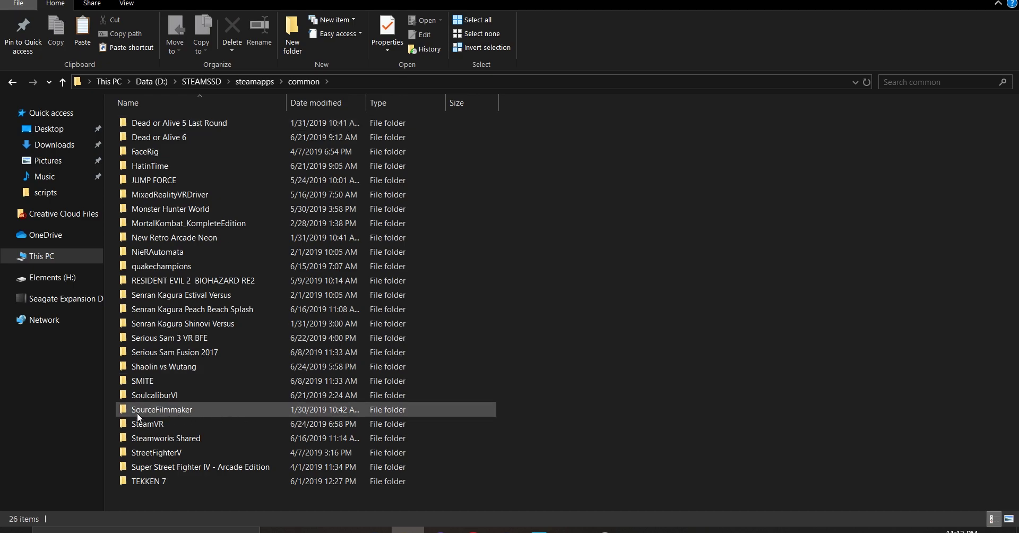
pyautogui.doubleClick(170, 413)
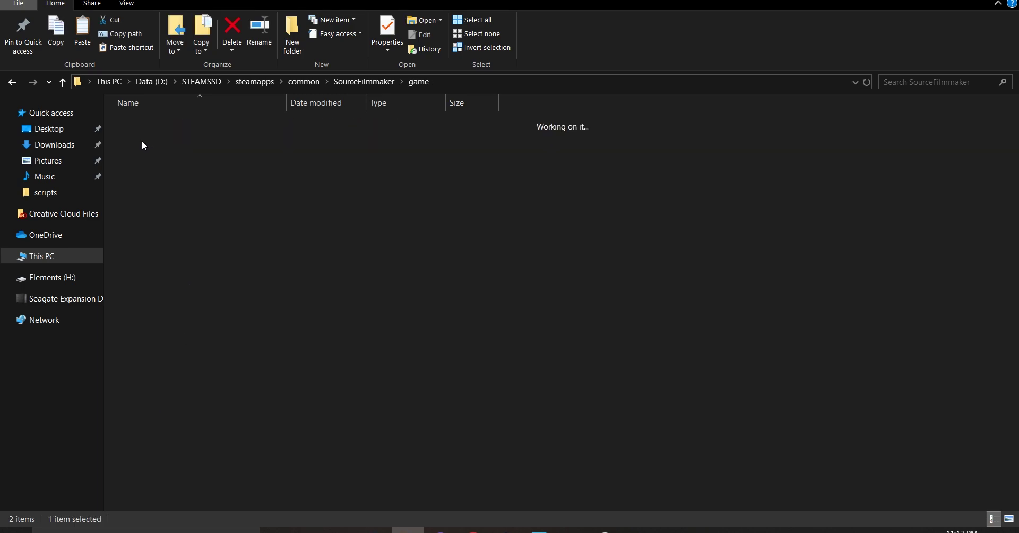
pyautogui.doubleClick(141, 141)
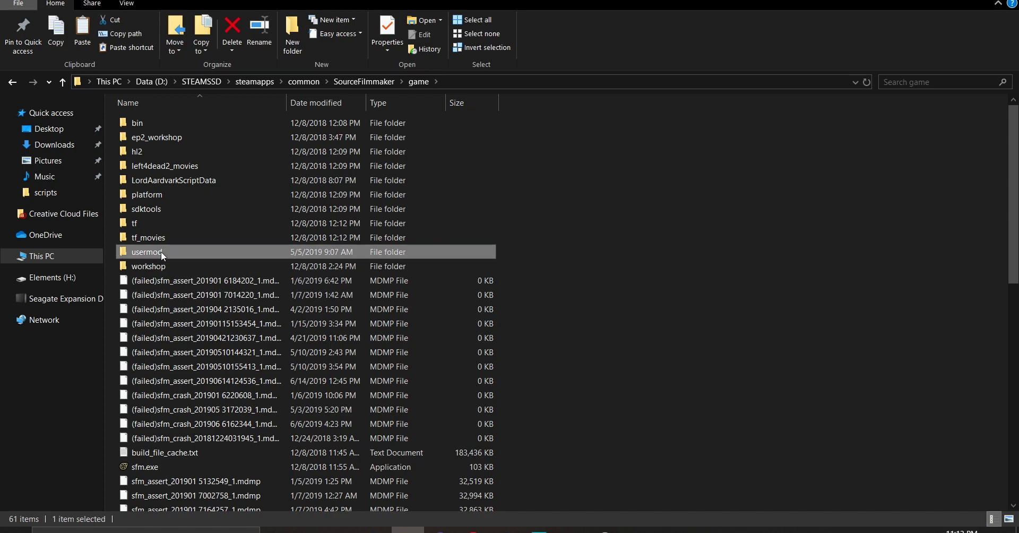
# - Paste the copied materials and models folders into usermod, replacing the destination files
pyautogui.doubleClick(161, 252)
pyautogui.rightClick(614, 213)
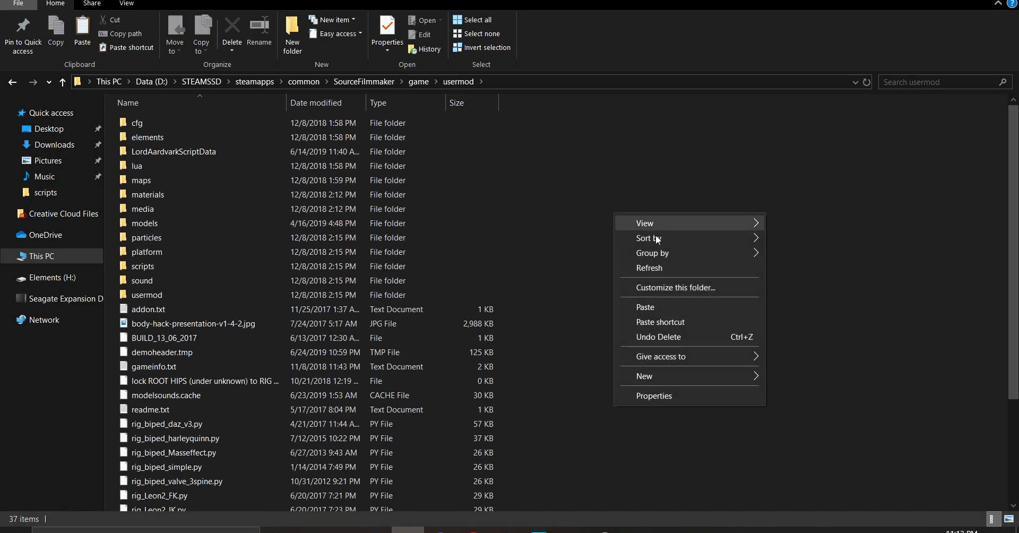
pyautogui.click(644, 310)
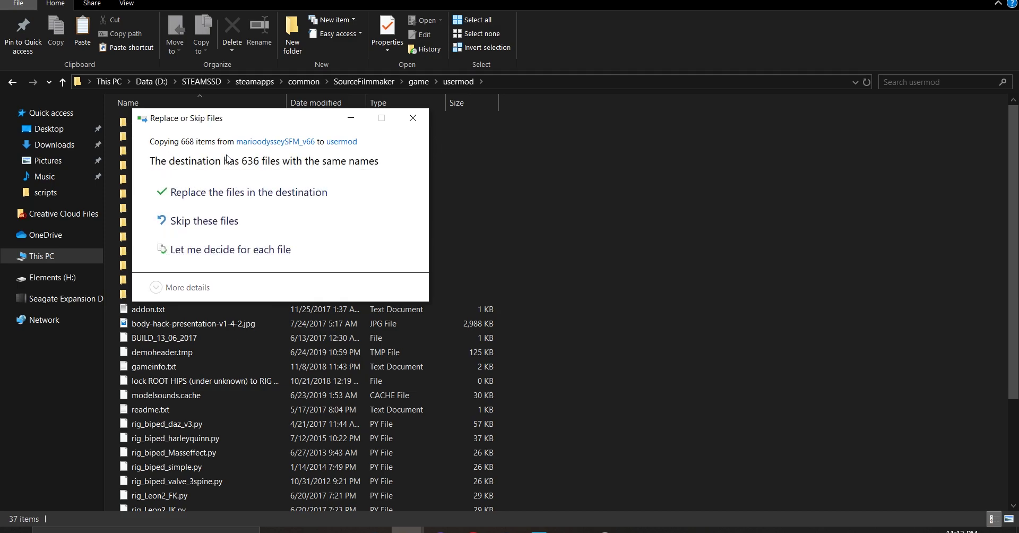
pyautogui.click(251, 194)
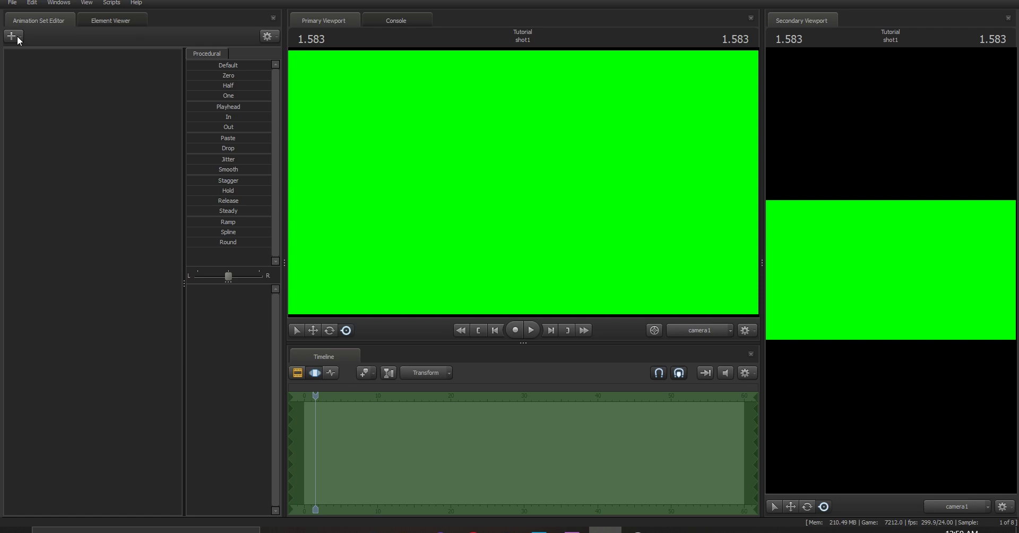
# - Open the Animation Set Editor's + menu for creating a new animation set
pyautogui.click(17, 37)
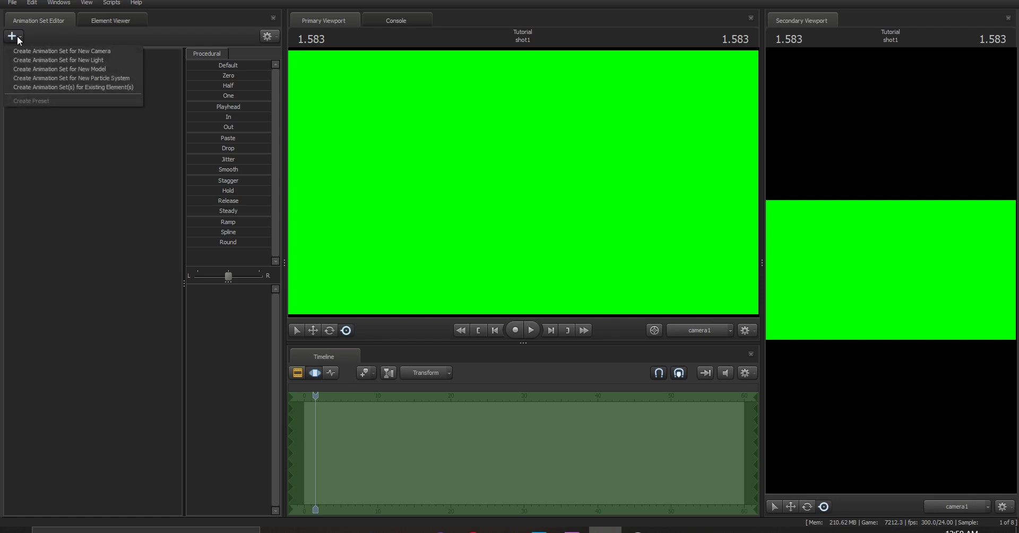
# - Start a new-model animation set and list only the apocmodels > marioodyssey models
pyautogui.click(65, 70)
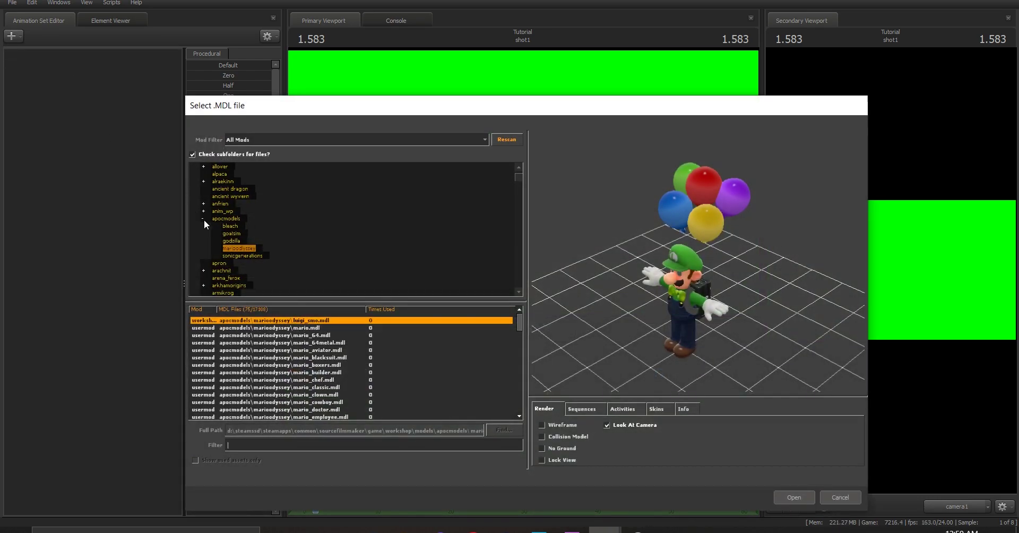
pyautogui.click(203, 219)
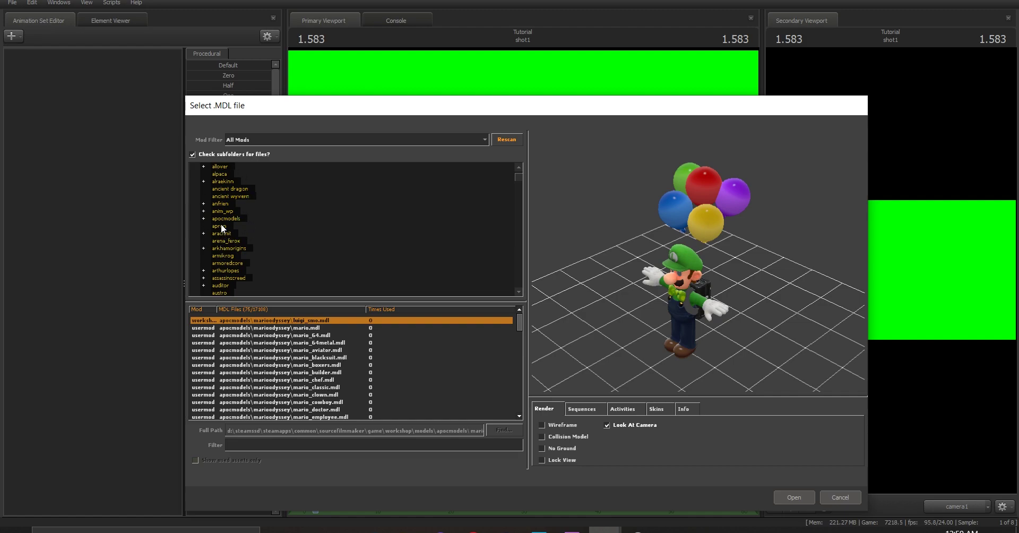
pyautogui.click(226, 219)
pyautogui.click(204, 218)
pyautogui.click(234, 247)
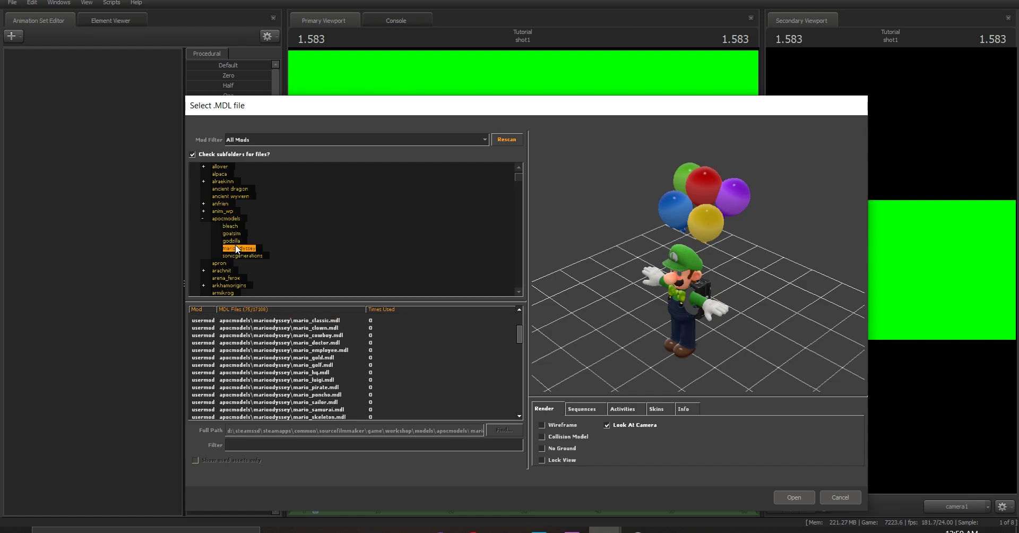
# - Preview the mario_clown, mario_pirate, mario_samurai, mario_waluigi, mariohat and mario_skeleton models
pyautogui.scroll(-3, 324, 344)
pyautogui.click(324, 342)
pyautogui.click(322, 329)
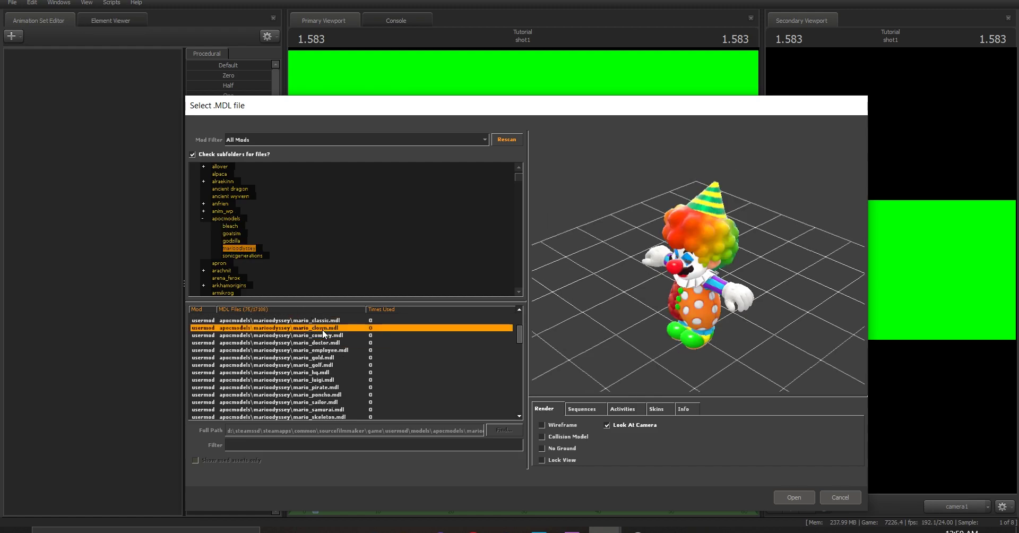
pyautogui.scroll(-2, 324, 342)
pyautogui.click(324, 342)
pyautogui.click(323, 365)
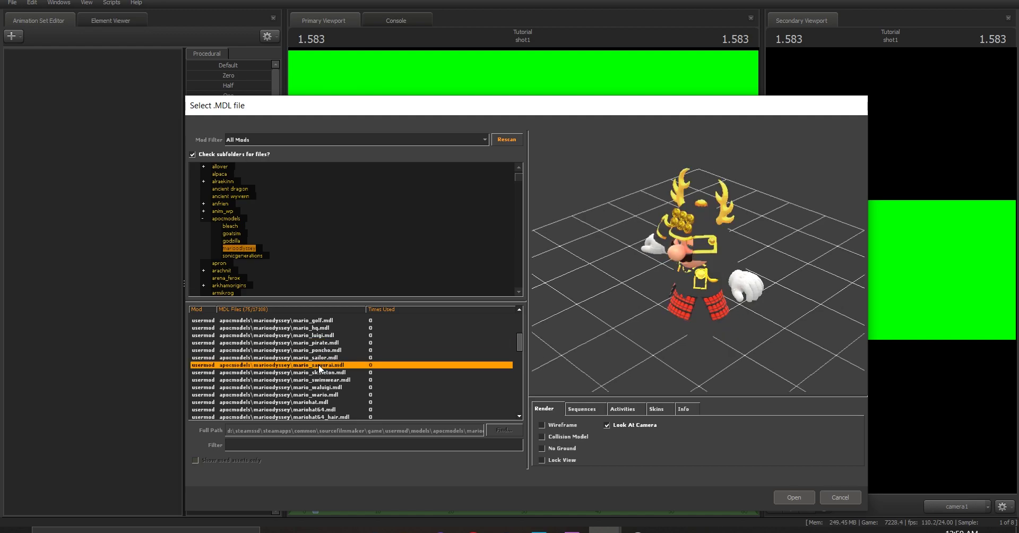
pyautogui.click(319, 387)
pyautogui.scroll(-2, 319, 387)
pyautogui.click(314, 358)
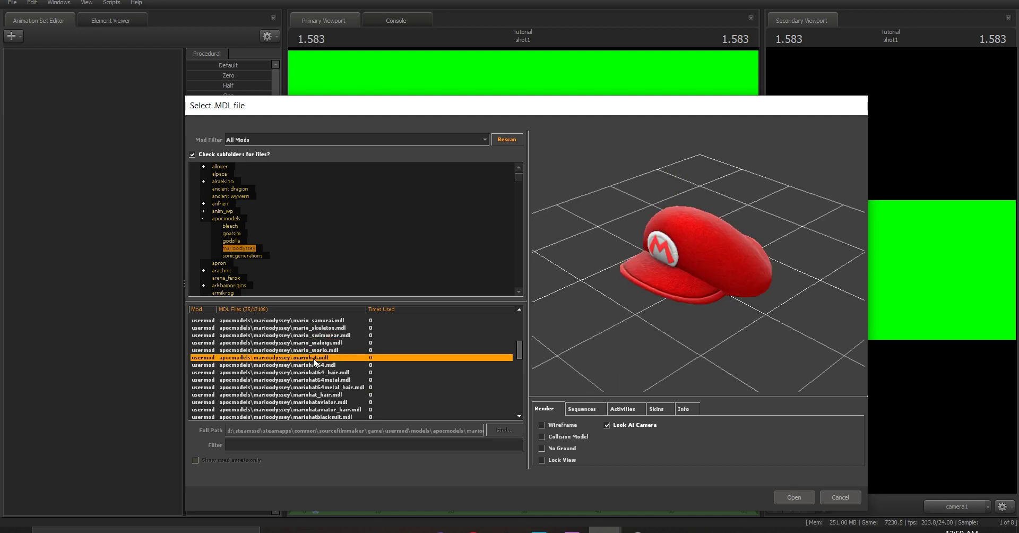
pyautogui.click(340, 387)
pyautogui.click(323, 327)
# - Preview mario_sailor, mario_hq and mario_gold, then load mario_doctor into the scene
pyautogui.scroll(2, 321, 360)
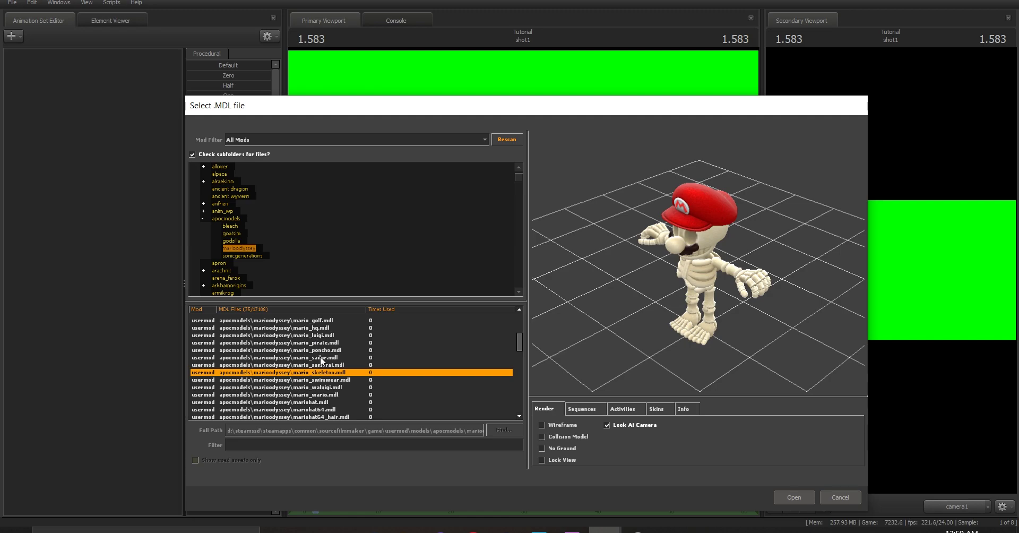
pyautogui.click(308, 357)
pyautogui.click(310, 342)
pyautogui.scroll(1, 309, 350)
pyautogui.click(307, 350)
pyautogui.click(319, 335)
pyautogui.scroll(3, 318, 350)
pyautogui.click(315, 388)
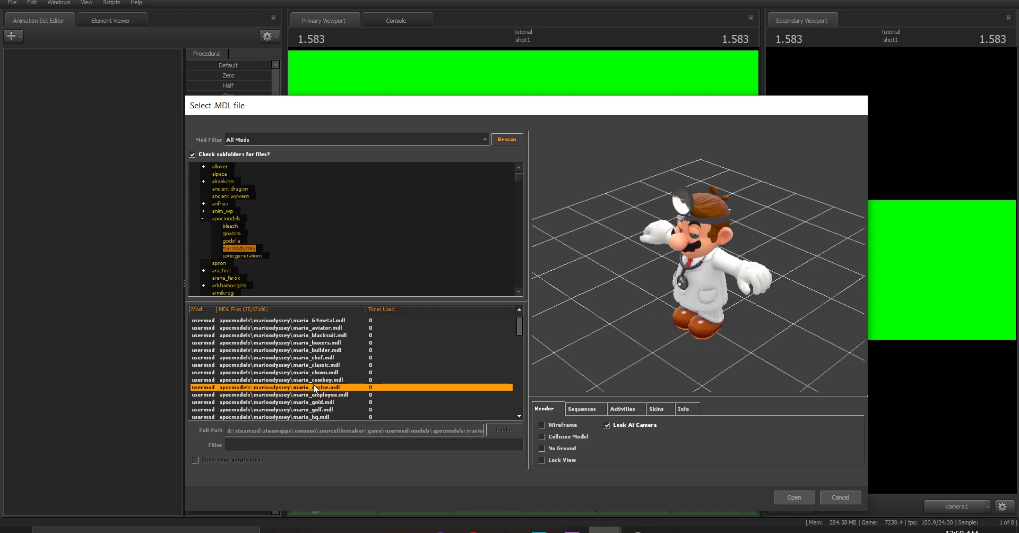
pyautogui.click(795, 496)
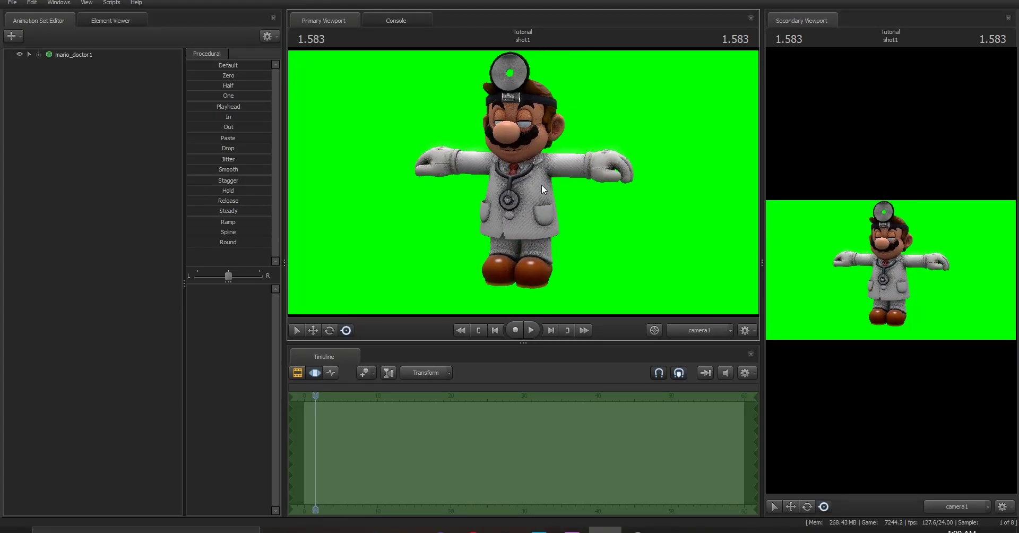
# - Select the left clavicle, then rotate Bip01_L_Forearm to bend Dr. Mario's arm downward
pyautogui.click(538, 165)
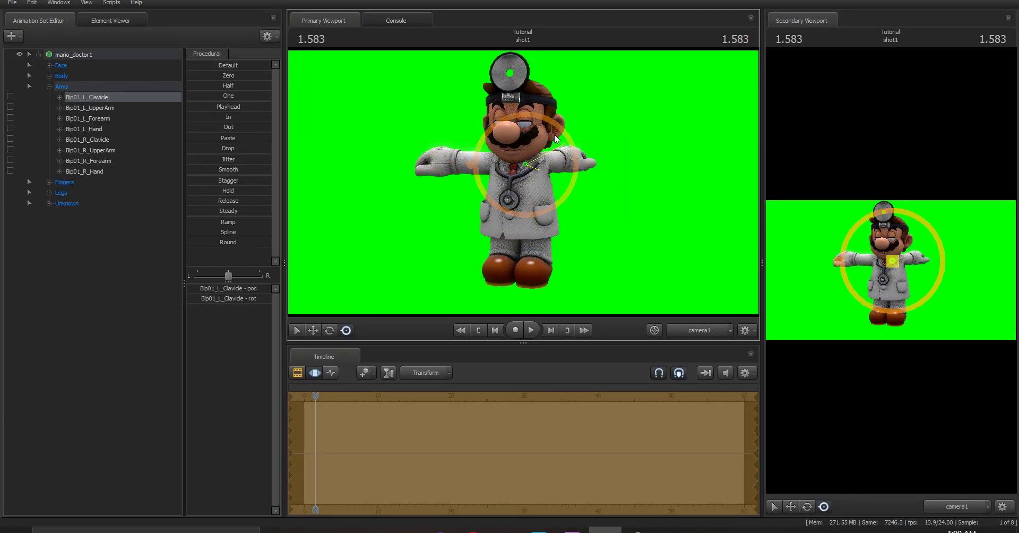
pyautogui.click(568, 212)
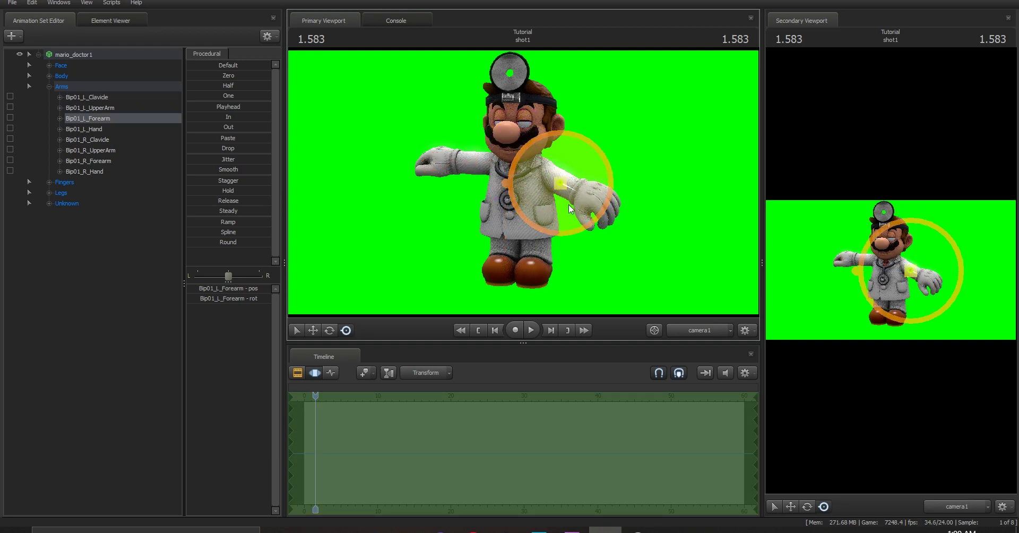